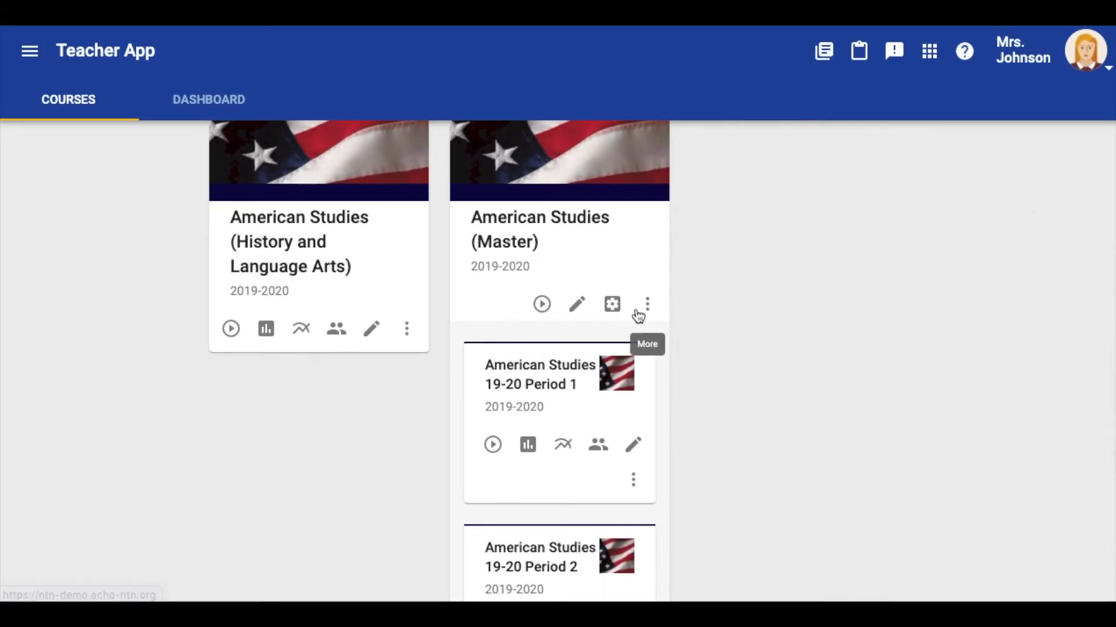
Step: Open the People page of American Studies (History and Language Arts) and add a new grouping from its grouping management
{"action": "scroll", "coordinate": [604, 451], "scroll_direction": "up", "scroll_amount": 1}
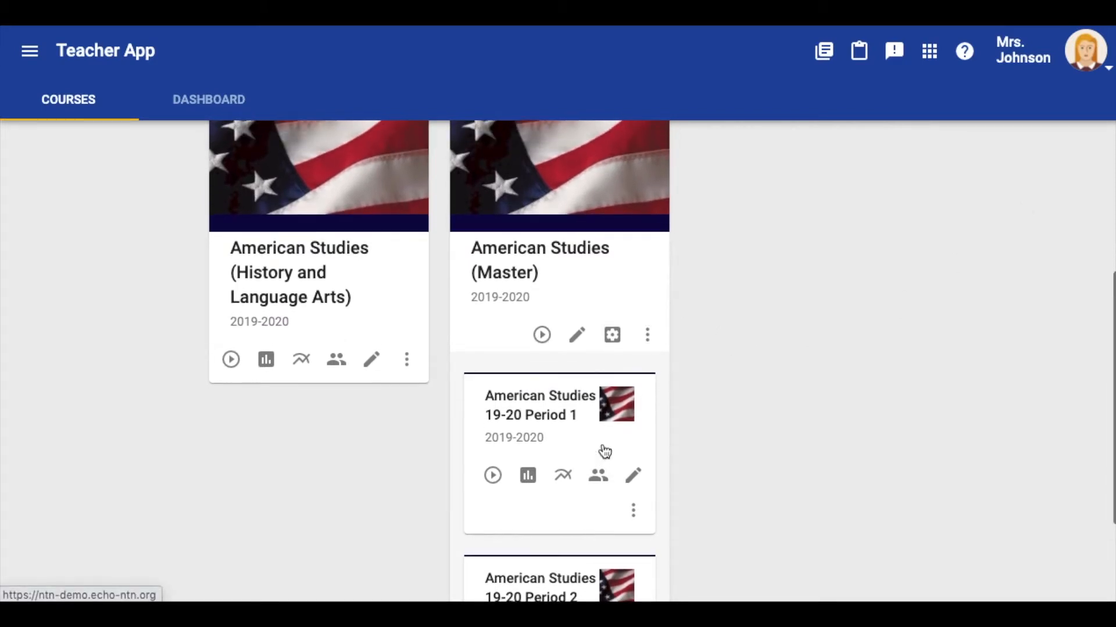
{"action": "scroll", "coordinate": [601, 451], "scroll_direction": "down", "scroll_amount": 3}
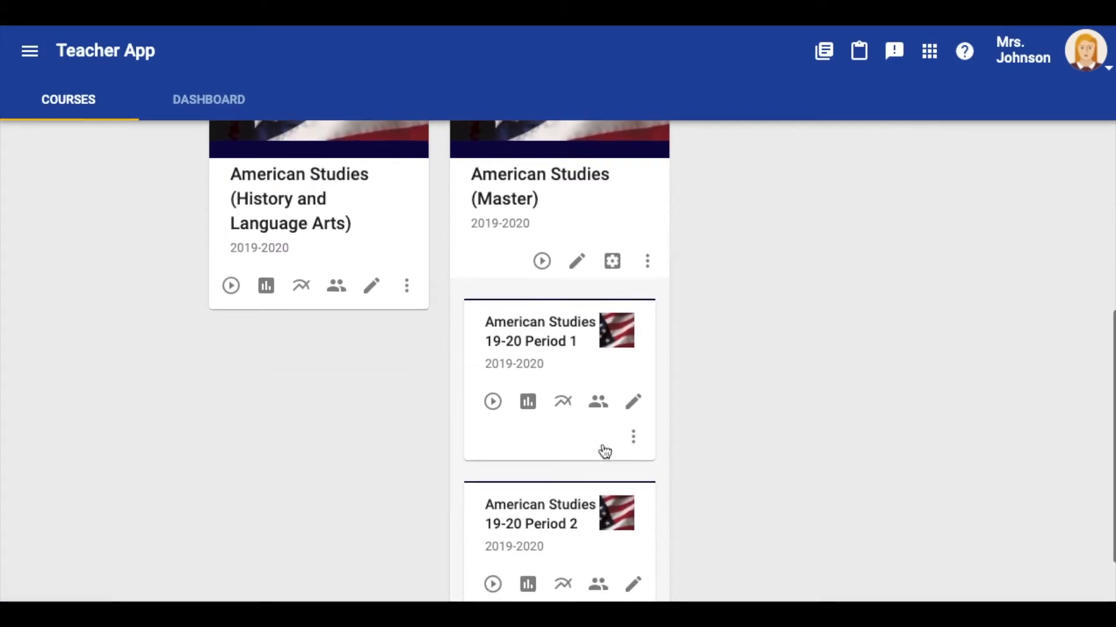
{"action": "left_click", "coordinate": [598, 404]}
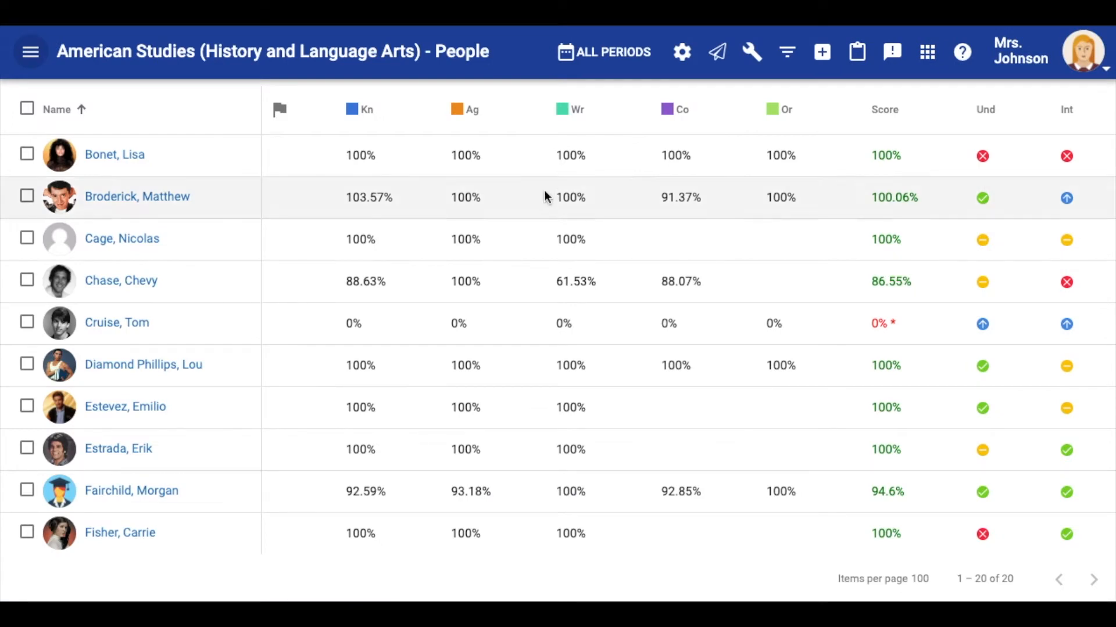
{"action": "left_click", "coordinate": [751, 53]}
{"action": "left_click", "coordinate": [772, 99]}
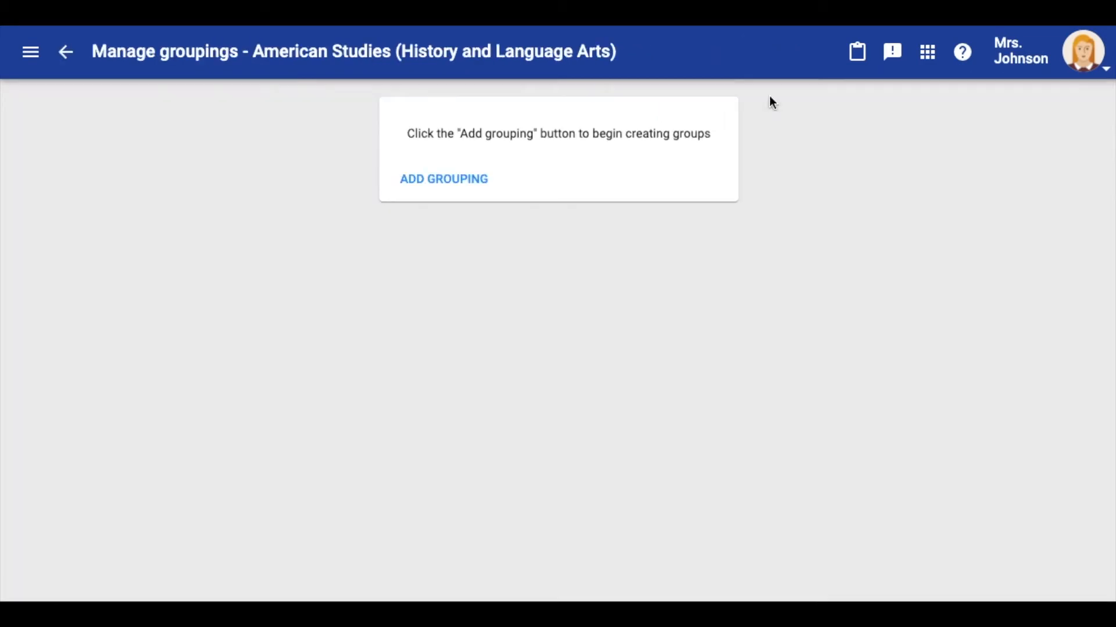
{"action": "left_click", "coordinate": [429, 181]}
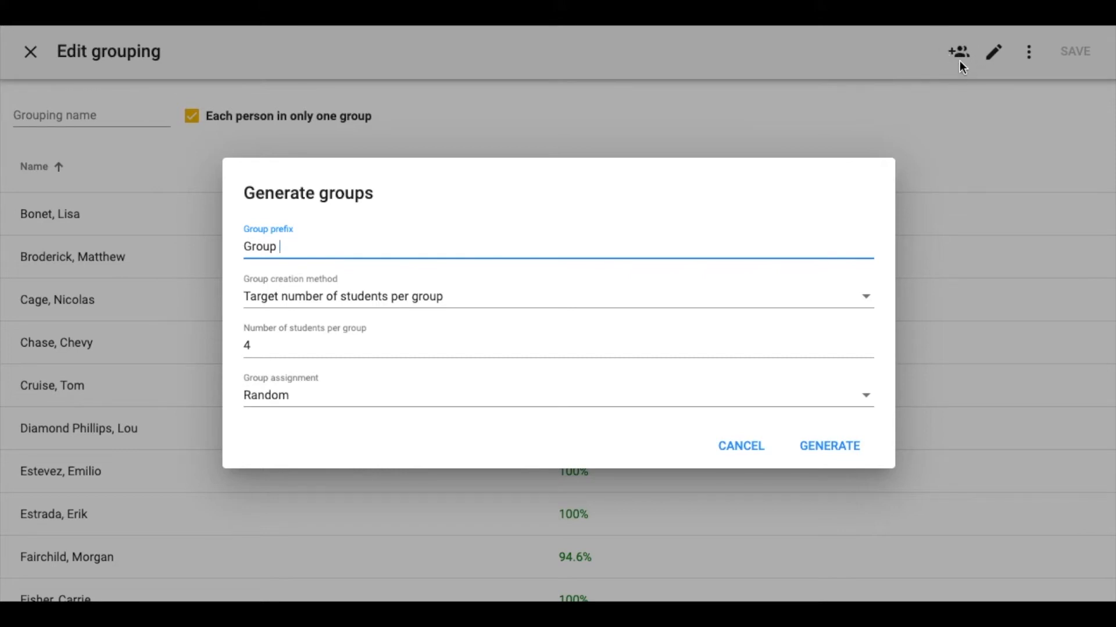
Step: Configure group generation with the prefix Project 1 and a fixed number of 4 groups
{"action": "double_click", "coordinate": [288, 245]}
{"action": "type", "text": "Project 1"}
{"action": "left_click", "coordinate": [478, 301]}
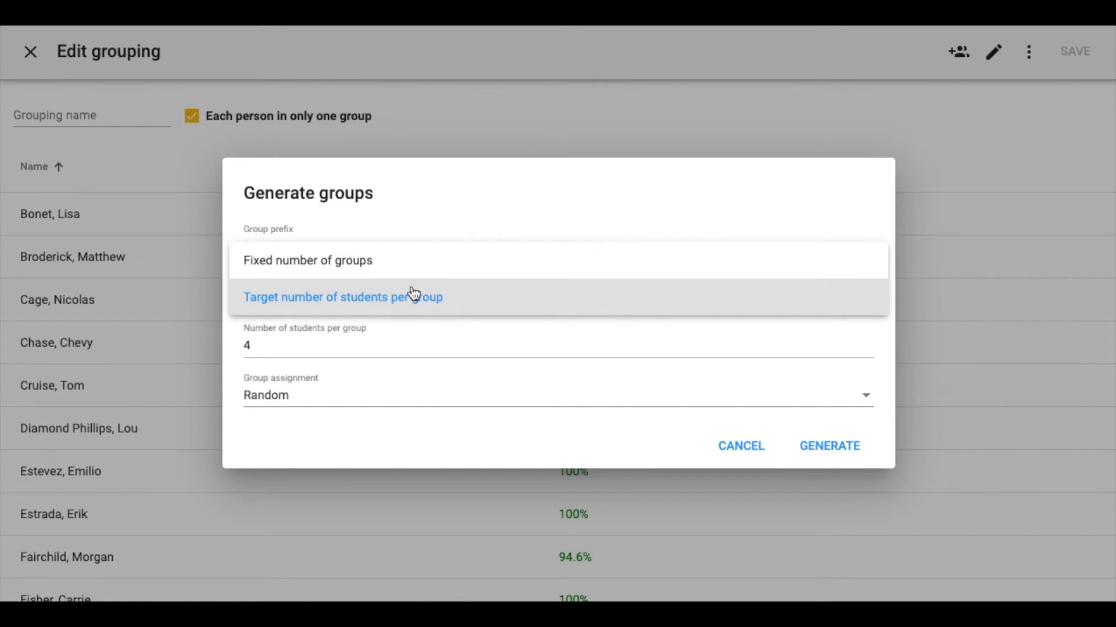
{"action": "left_click", "coordinate": [368, 266]}
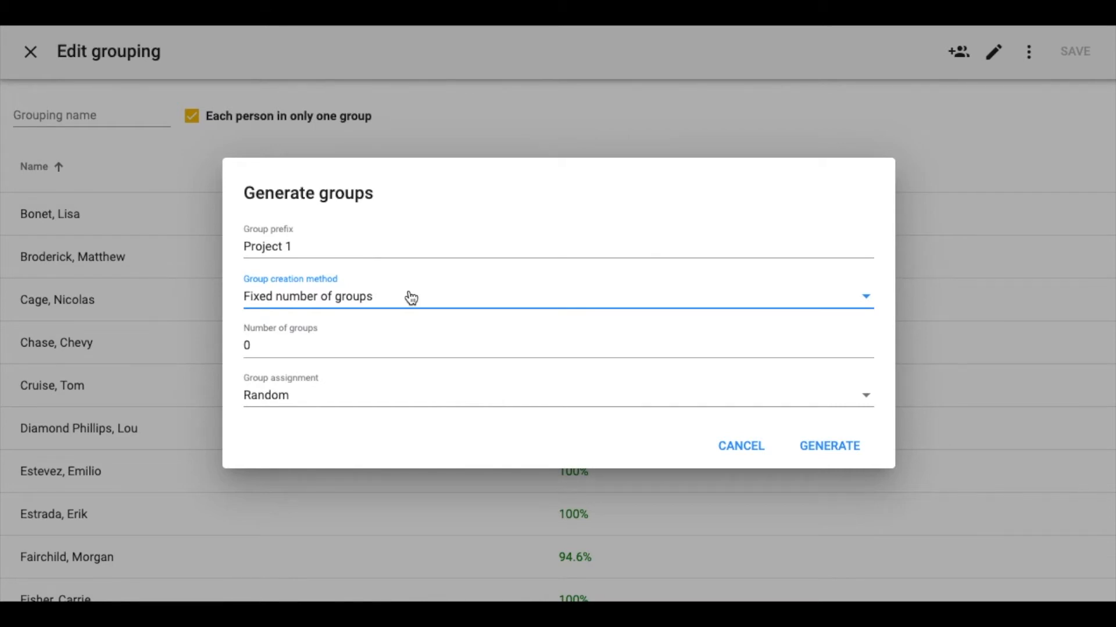
{"action": "left_click", "coordinate": [275, 347]}
{"action": "key", "text": "BackSpace"}
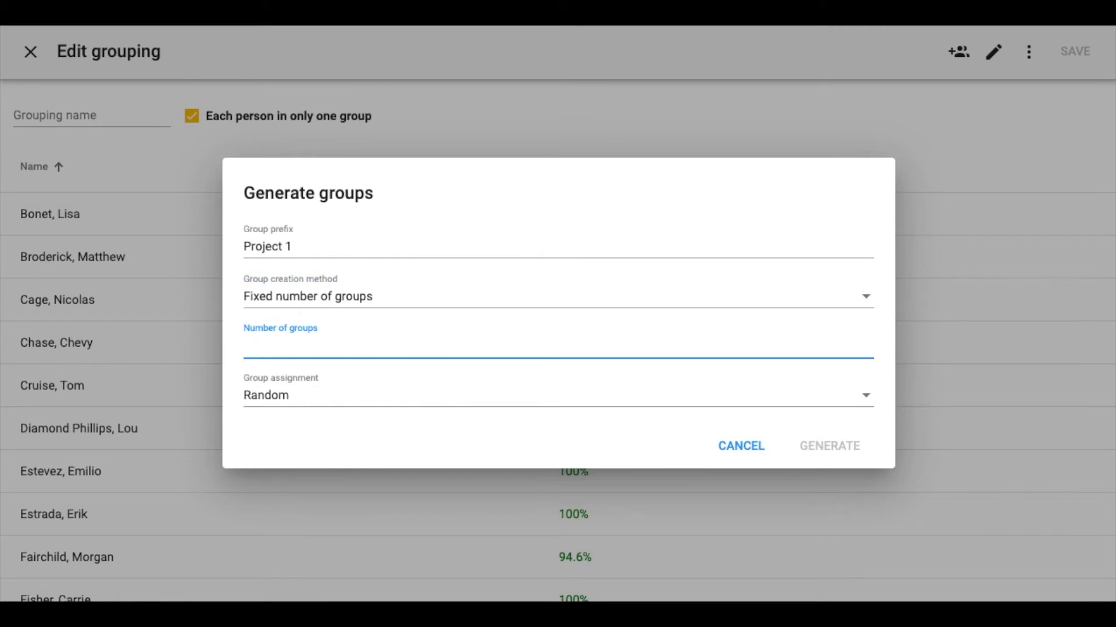
{"action": "type", "text": "4"}
Step: Keep the group assignment set to Random and generate the groups
{"action": "left_click", "coordinate": [359, 400]}
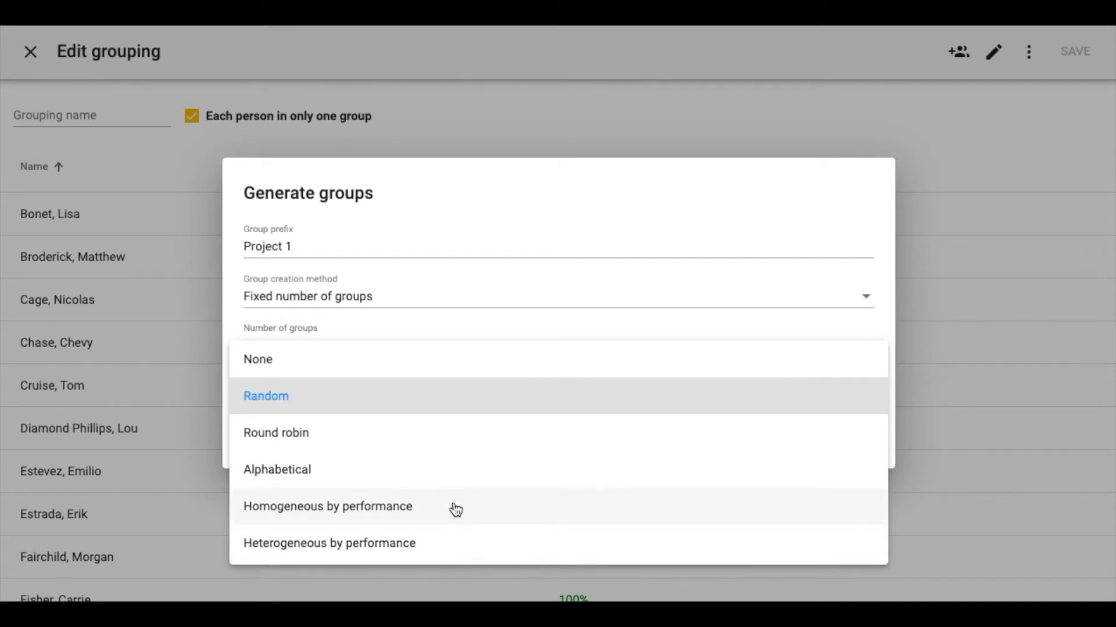
{"action": "scroll", "coordinate": [274, 400], "scroll_direction": "down", "scroll_amount": 1}
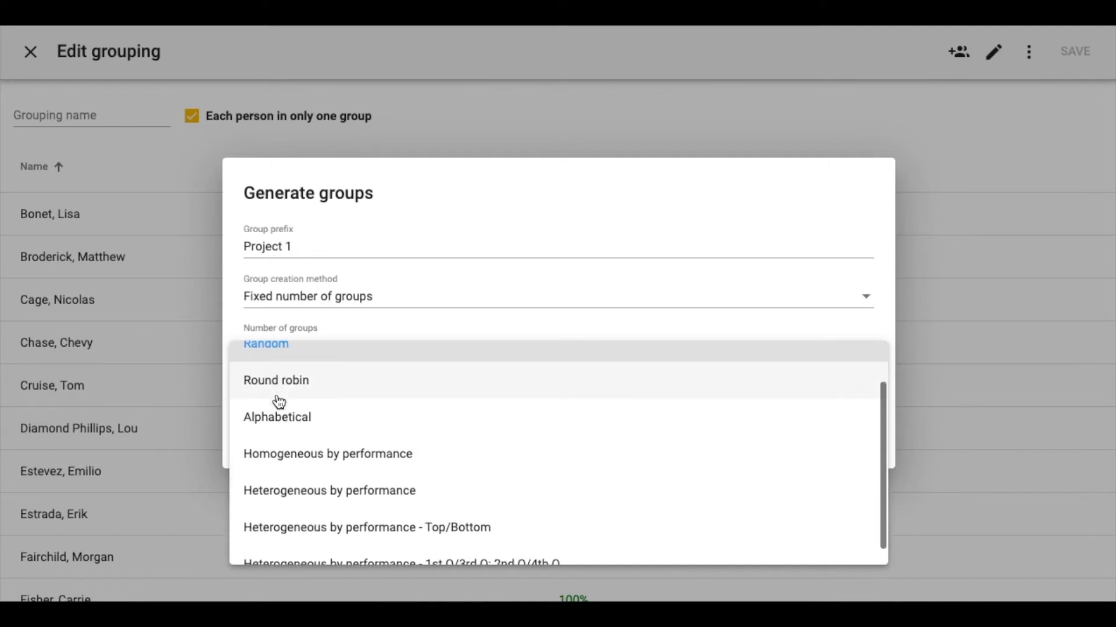
{"action": "scroll", "coordinate": [278, 402], "scroll_direction": "up", "scroll_amount": 1}
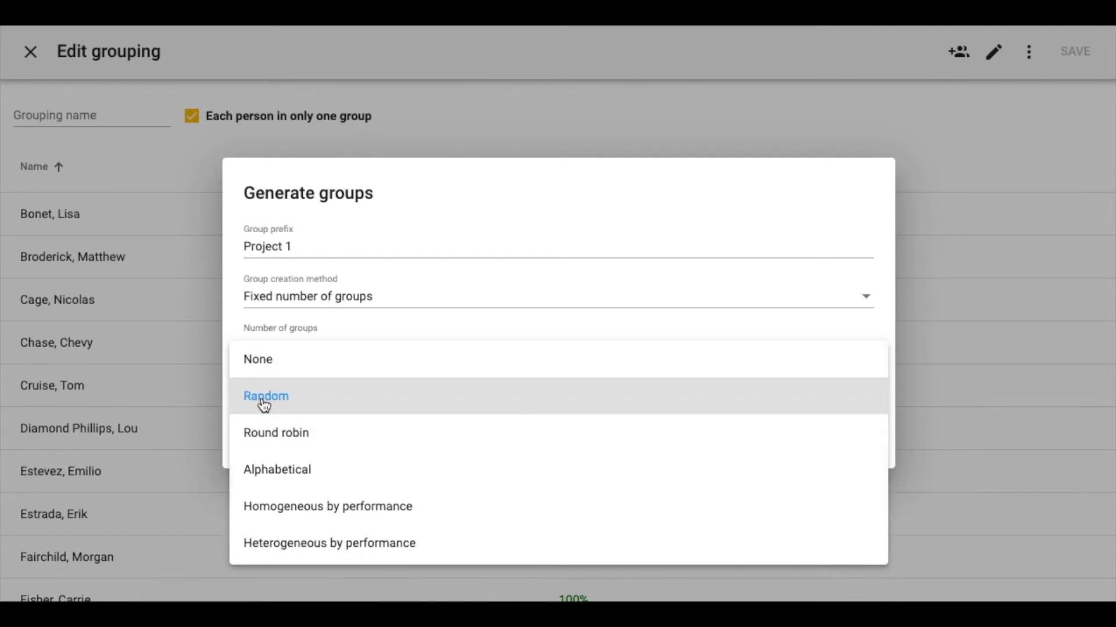
{"action": "left_click", "coordinate": [265, 402]}
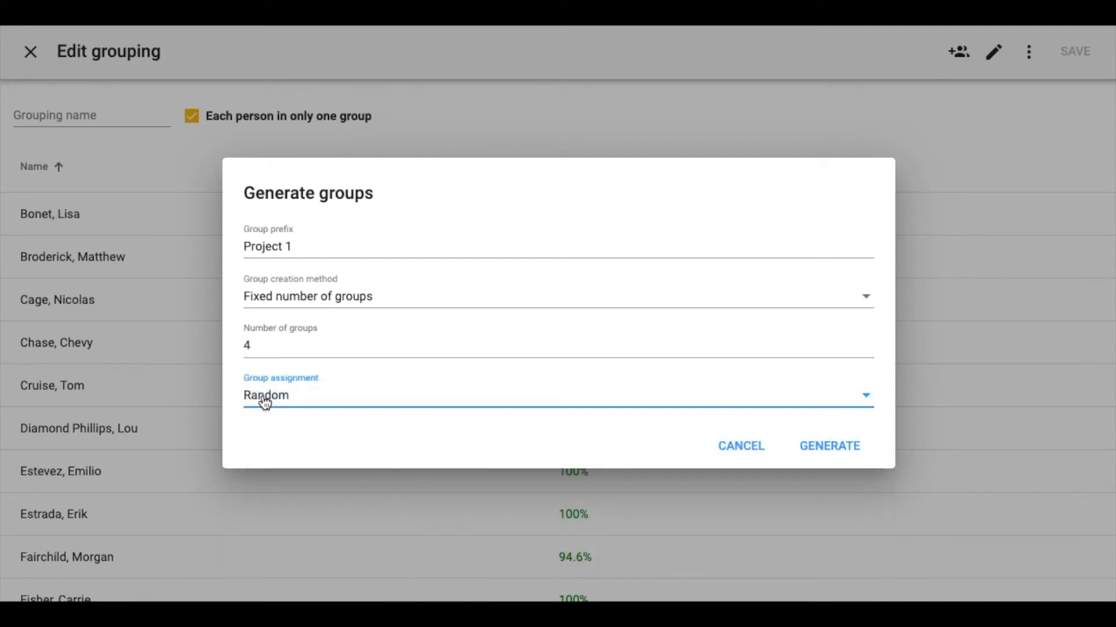
{"action": "left_click", "coordinate": [840, 452]}
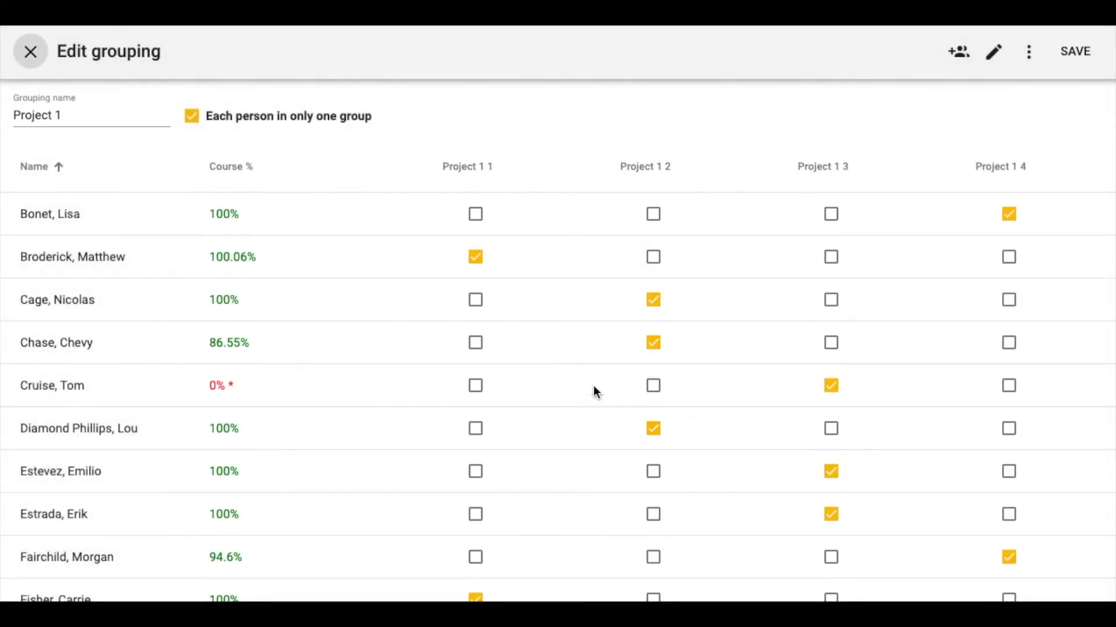
Step: Review the student assignments and sort the roster so that members of group Project 1 1 are listed first
{"action": "scroll", "coordinate": [530, 360], "scroll_direction": "down", "scroll_amount": 2}
{"action": "scroll", "coordinate": [529, 360], "scroll_direction": "up", "scroll_amount": 2}
{"action": "left_click", "coordinate": [471, 169]}
{"action": "left_click", "coordinate": [470, 169]}
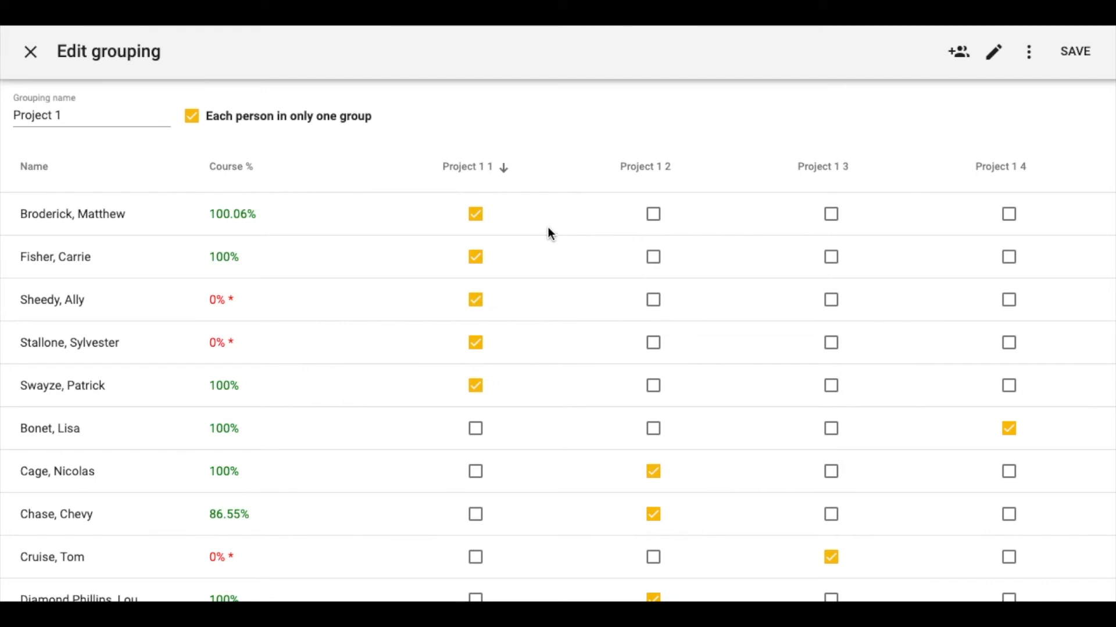
Step: Reassign the first and fifth listed students to Project 1 2, and the seventh and eighth listed students to Project 1 1
{"action": "left_click", "coordinate": [656, 216]}
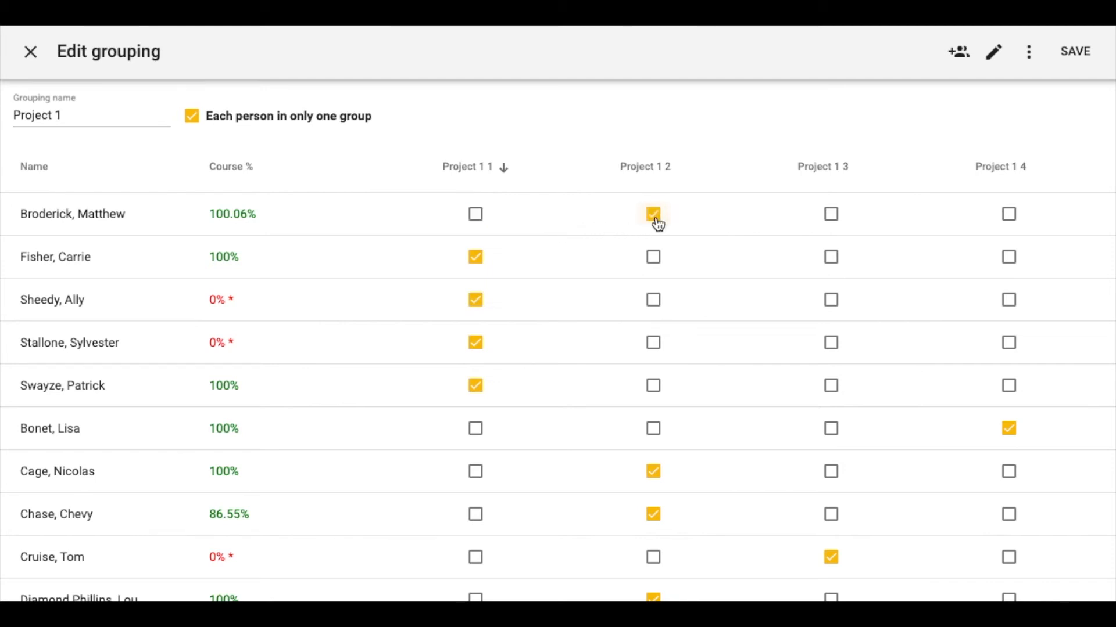
{"action": "left_click", "coordinate": [477, 480]}
{"action": "left_click", "coordinate": [655, 388]}
{"action": "left_click", "coordinate": [476, 516]}
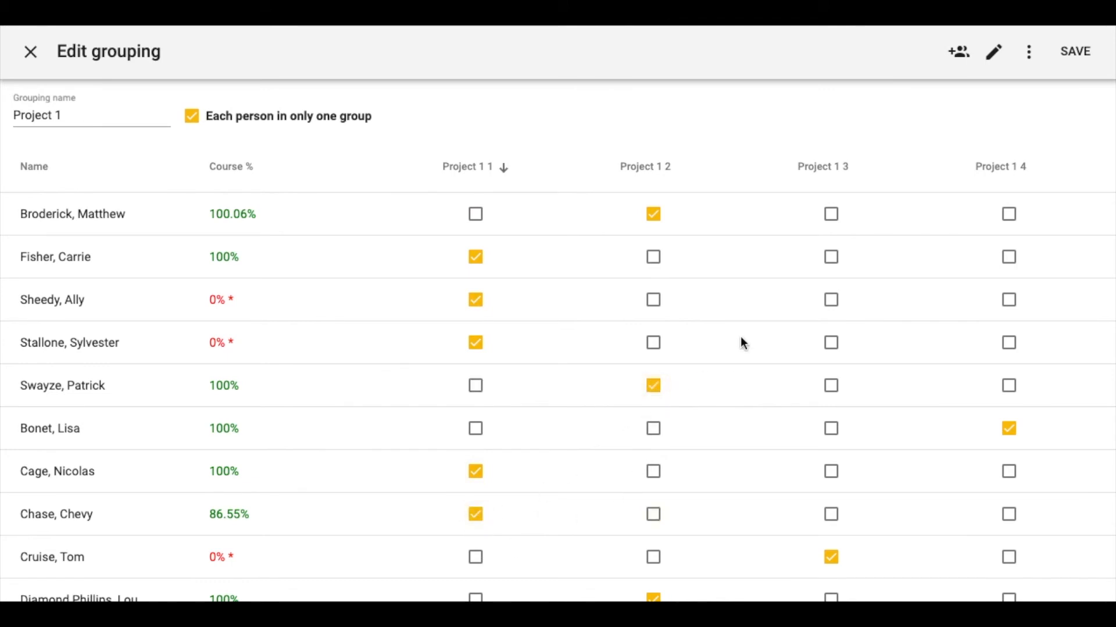
Step: Open the group names for editing and change the first group's name to Project 1 Group1
{"action": "left_click", "coordinate": [995, 56]}
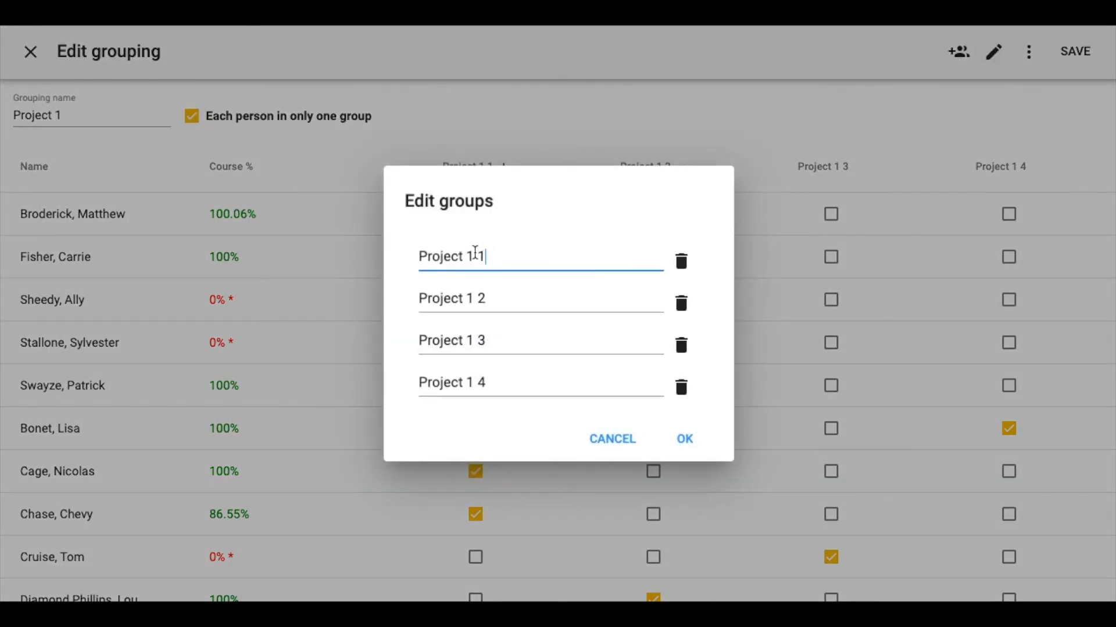
{"action": "key", "text": "BackSpace"}
{"action": "type", "text": "Group1"}
{"action": "key", "text": "Left"}
Step: Copy the word Group1 from the first group's name into the other three names, ahead of their final numbers
{"action": "double_click", "coordinate": [489, 249]}
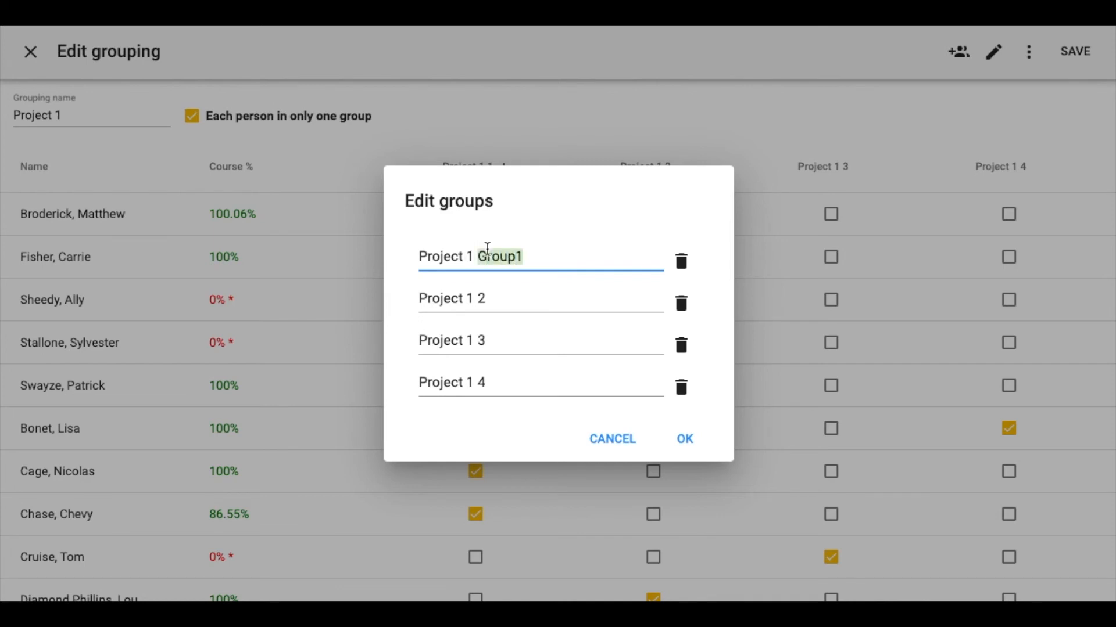
{"action": "key", "text": "ctrl+c"}
{"action": "left_click", "coordinate": [480, 299]}
{"action": "key", "text": "ctrl+v"}
{"action": "left_click", "coordinate": [480, 341]}
{"action": "key", "text": "ctrl+v"}
{"action": "left_click", "coordinate": [480, 382]}
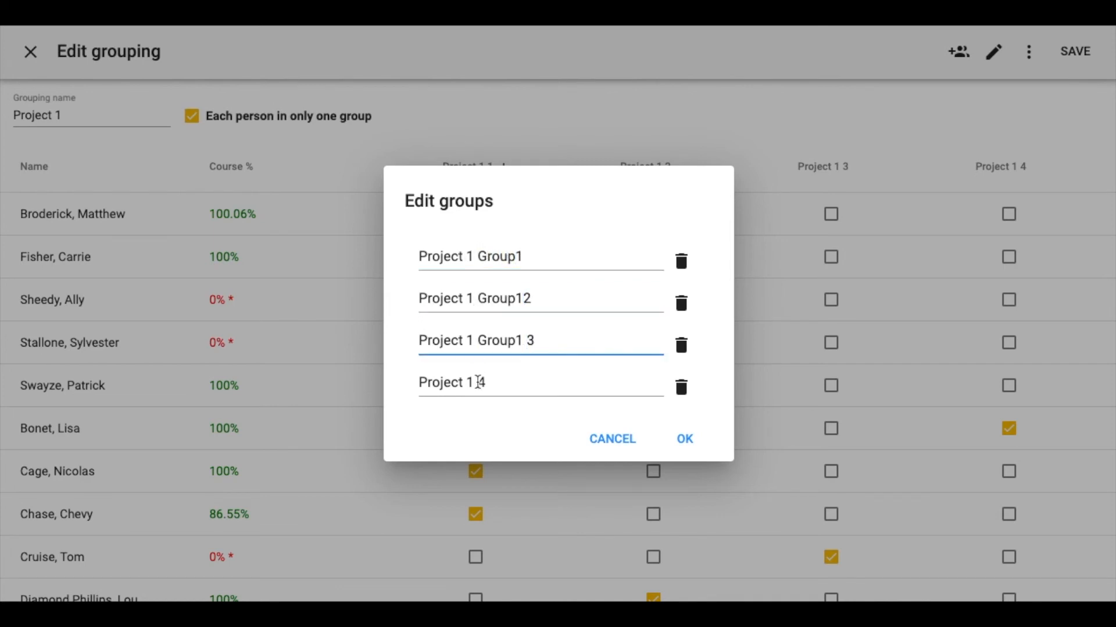
{"action": "key", "text": "ctrl+v"}
Step: Correct the four group names to Project 1 Group 1 through Project 1 Group 4, apply them and save the grouping
{"action": "left_click", "coordinate": [525, 300]}
{"action": "left_click", "coordinate": [516, 257]}
{"action": "left_click", "coordinate": [522, 299]}
{"action": "key", "text": "BackSpace"}
{"action": "left_click", "coordinate": [523, 342]}
{"action": "key", "text": "BackSpace"}
{"action": "left_click", "coordinate": [522, 384]}
{"action": "key", "text": "BackSpace"}
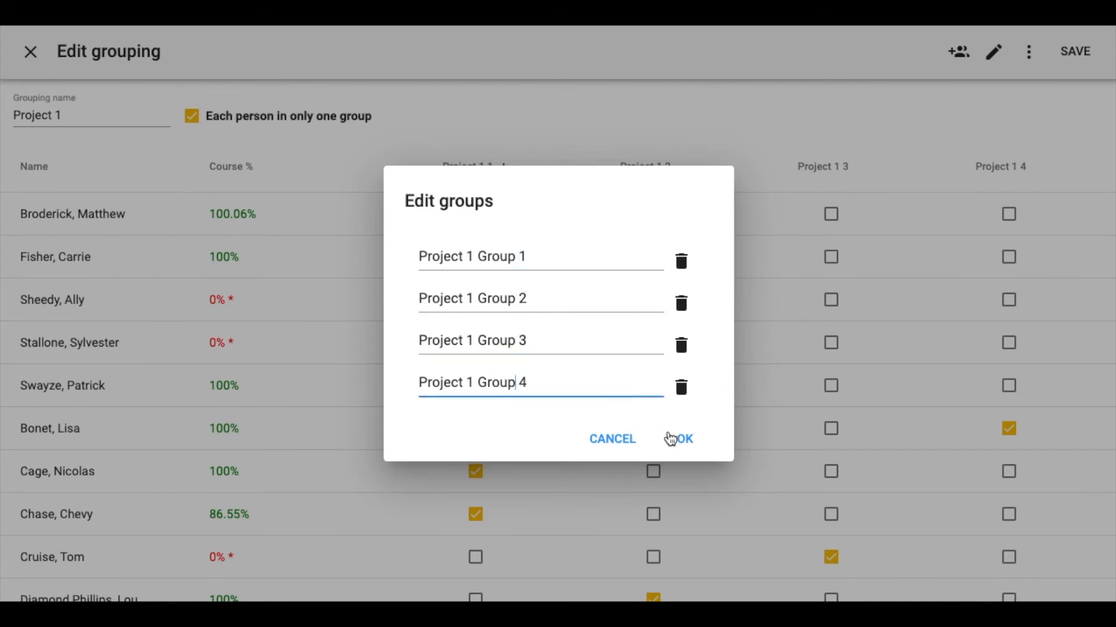
{"action": "left_click", "coordinate": [686, 442]}
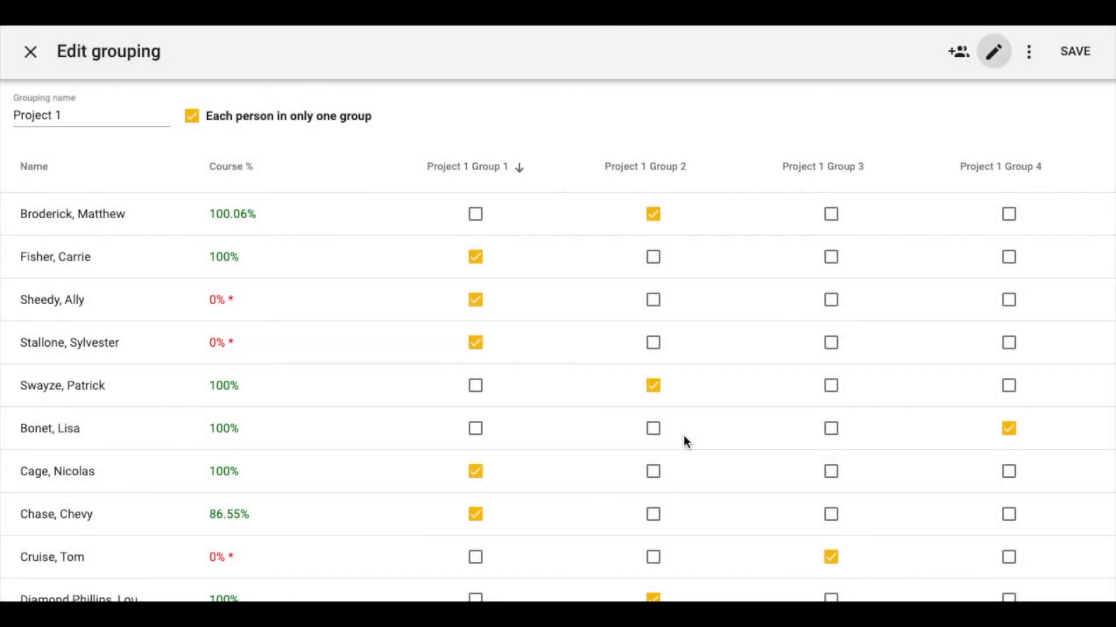
{"action": "left_click", "coordinate": [1075, 66]}
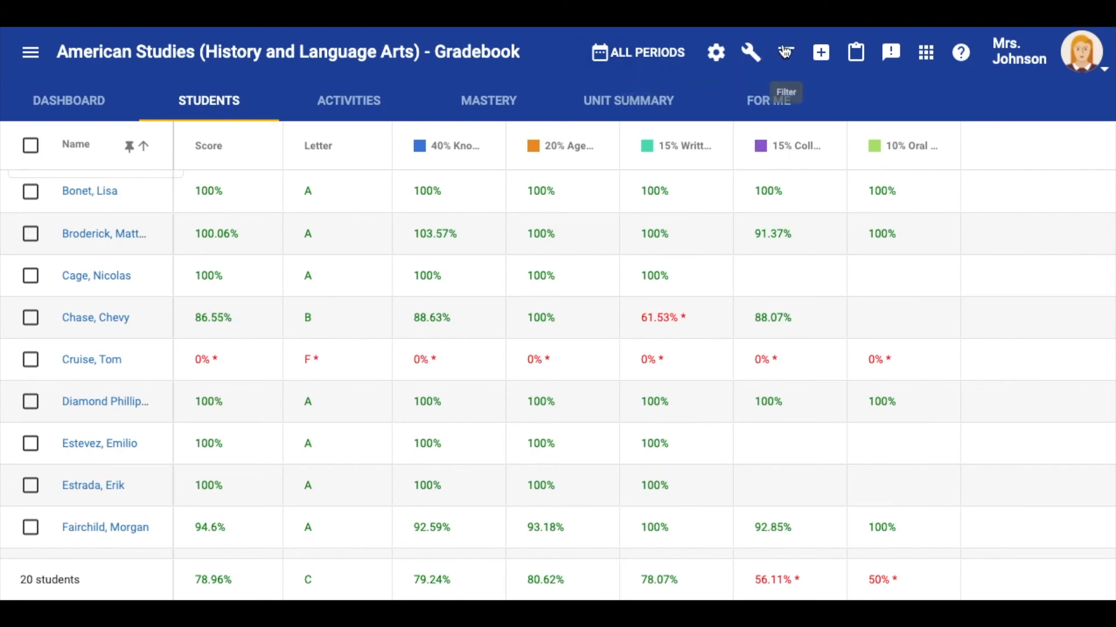
Step: Filter the gradebook's student list to the group Project 1 Group 1
{"action": "left_click", "coordinate": [787, 53]}
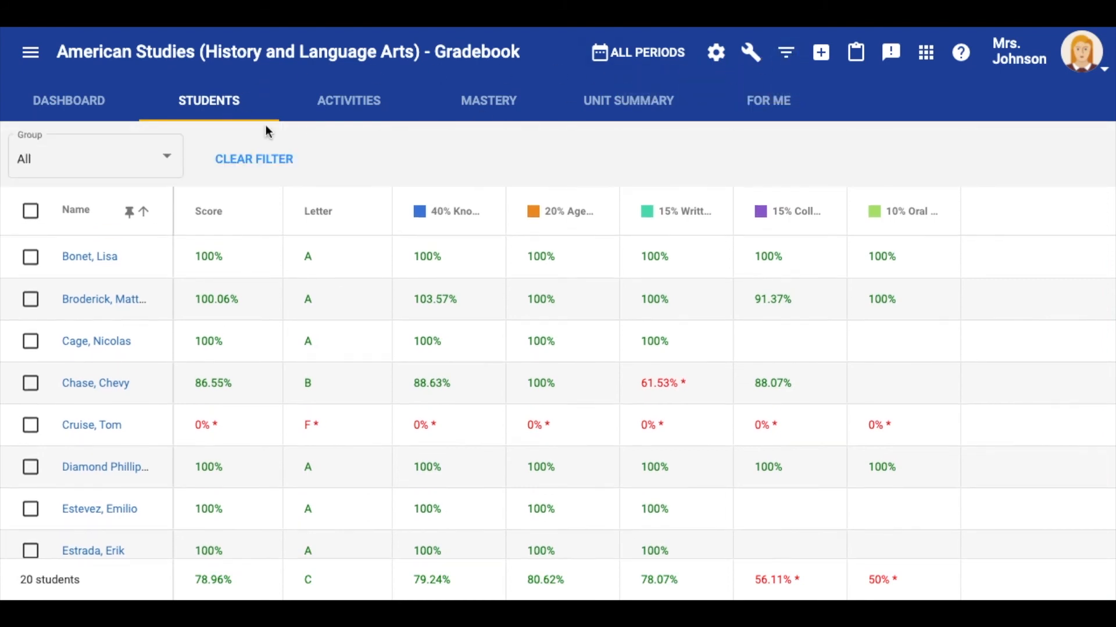
{"action": "left_click", "coordinate": [161, 152]}
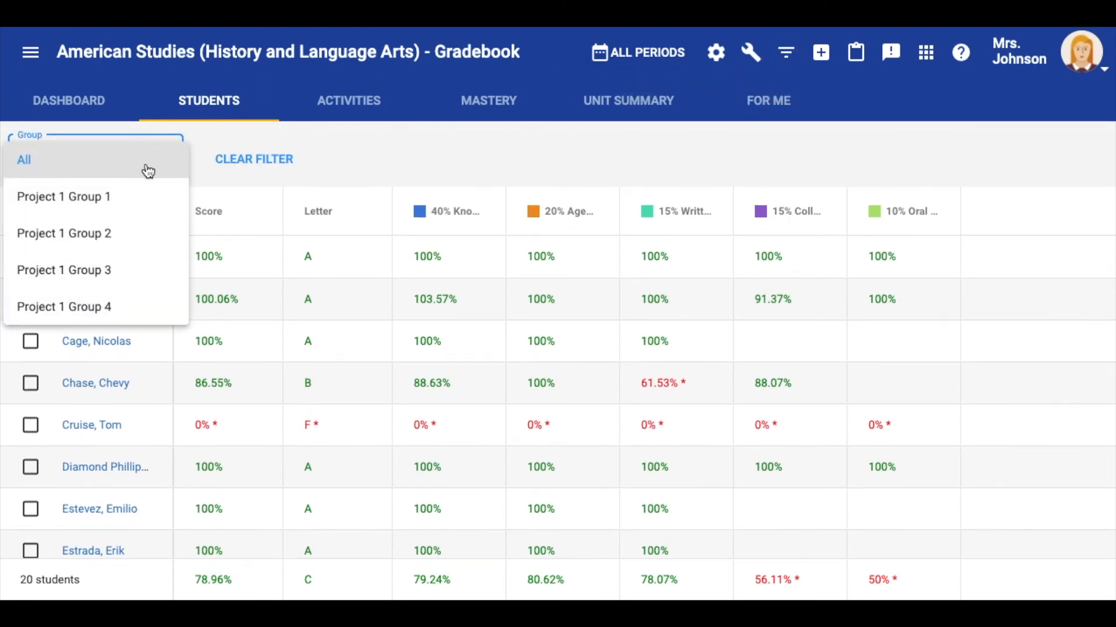
{"action": "left_click", "coordinate": [118, 203]}
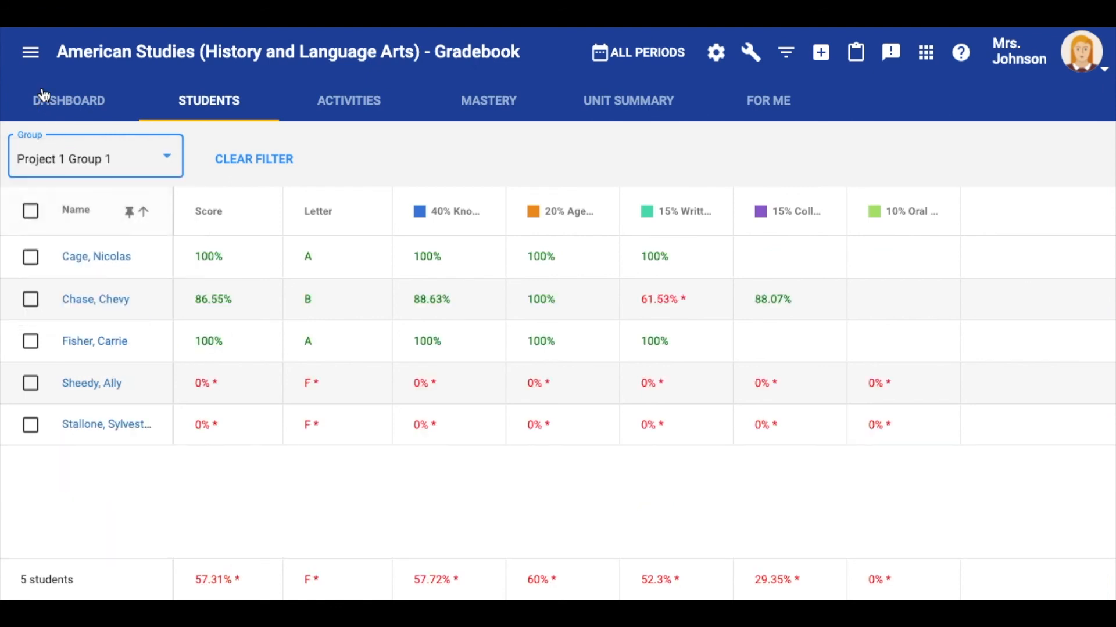
Step: Go to the course's People page and filter its list to the group Project 1 Group 1
{"action": "left_click", "coordinate": [31, 51]}
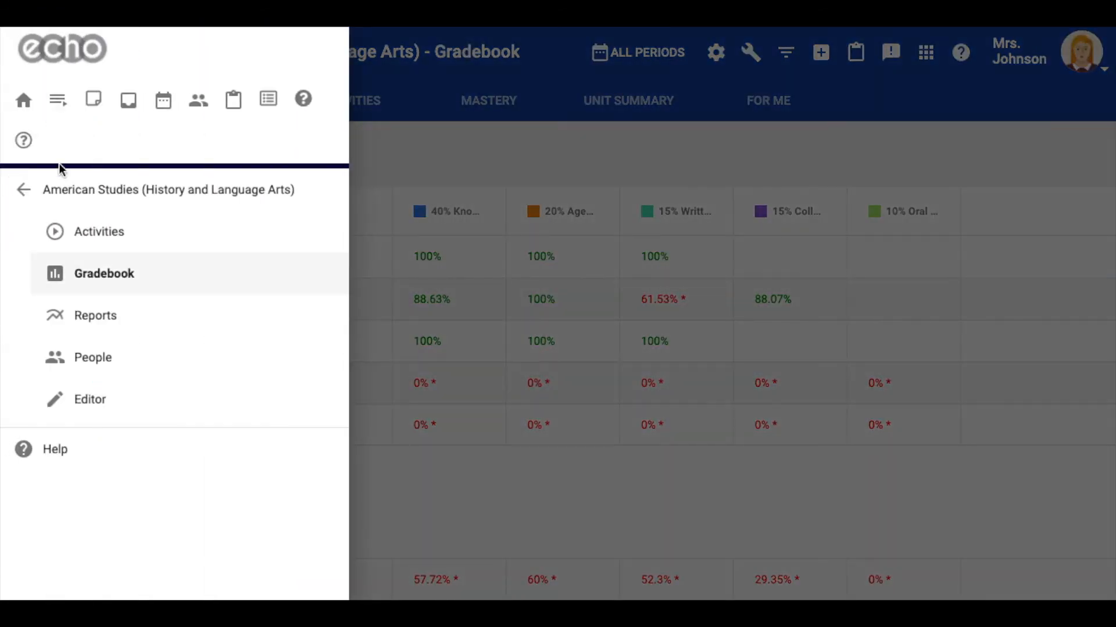
{"action": "left_click", "coordinate": [61, 359]}
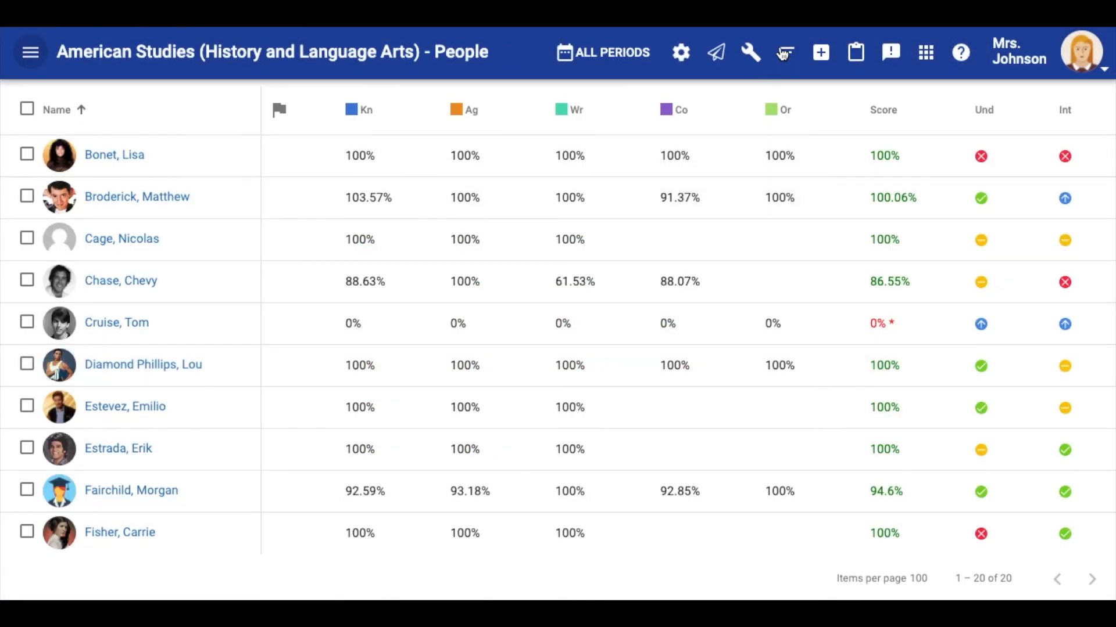
{"action": "left_click", "coordinate": [786, 52]}
{"action": "left_click", "coordinate": [305, 114]}
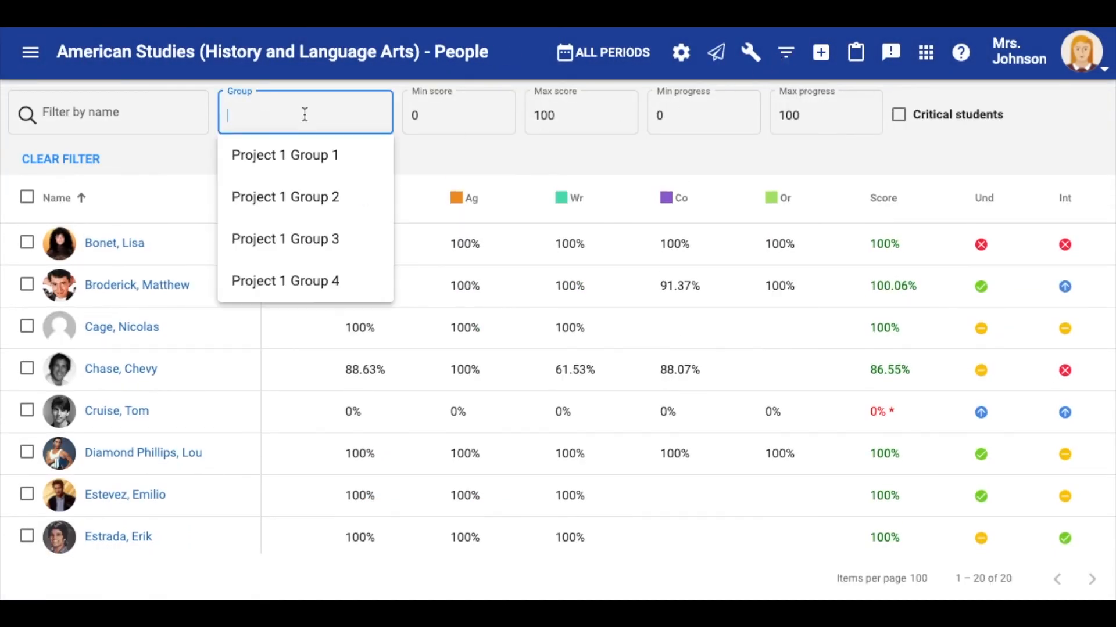
{"action": "left_click", "coordinate": [301, 155]}
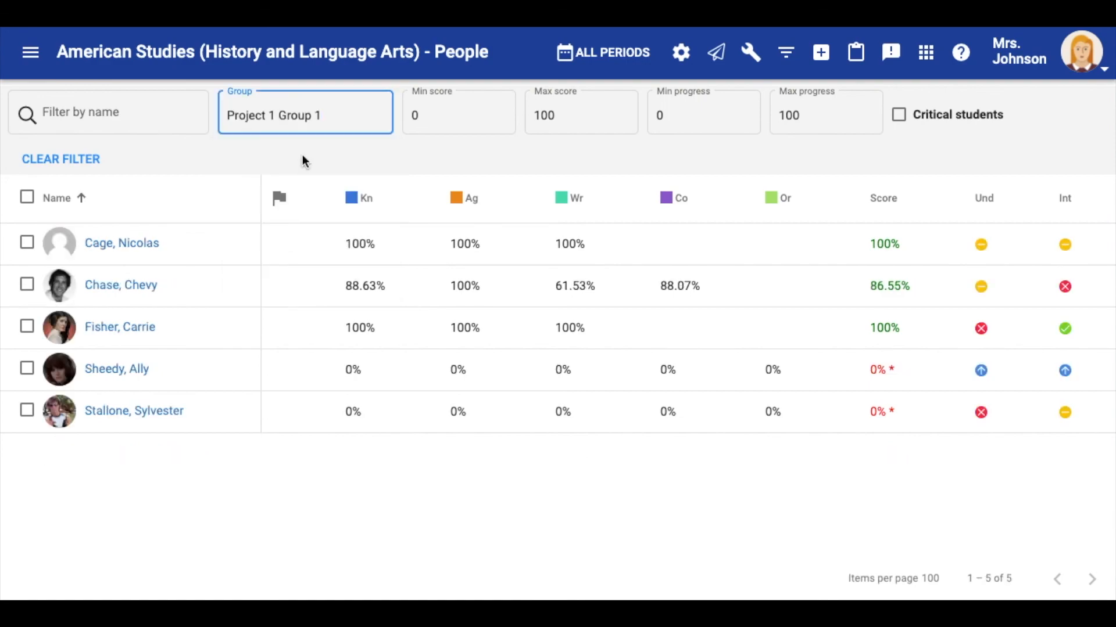